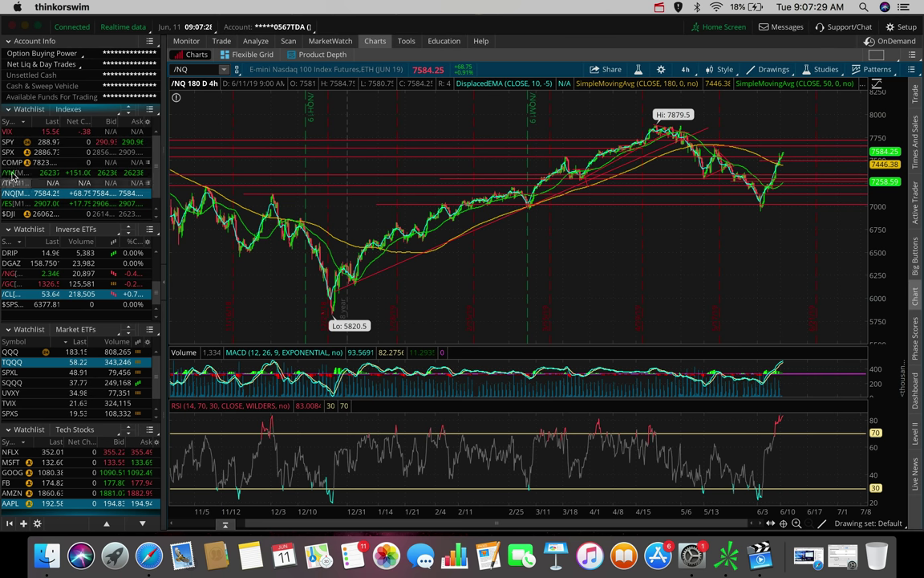
# - Switch the chart to /ES S&P 500 futures, then to /YM Mini Dow futures
pyautogui.moveTo(456, 86)
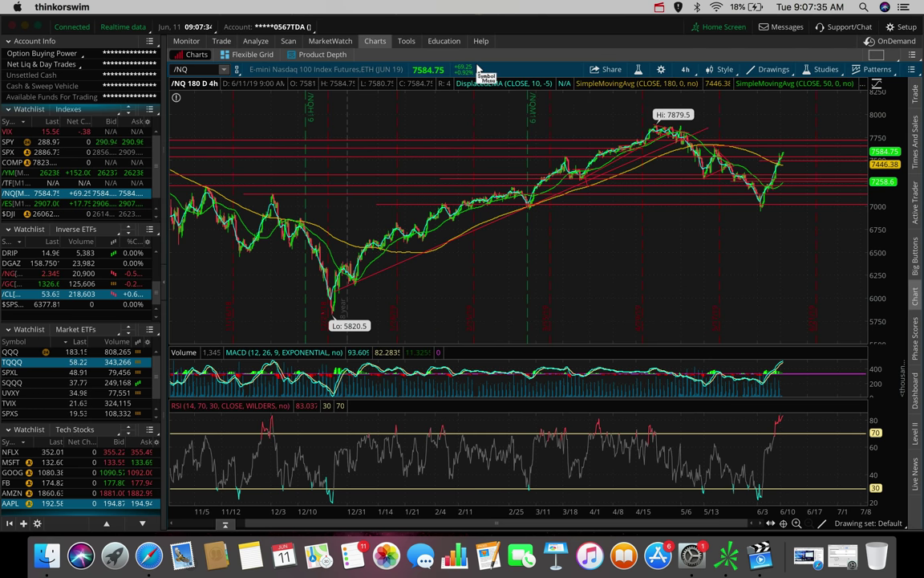
pyautogui.click(9, 204)
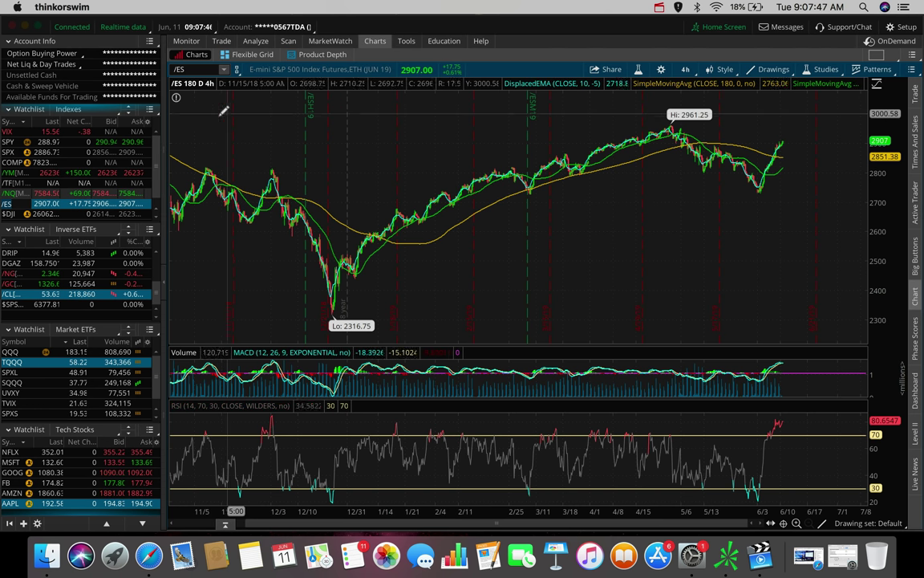
pyautogui.click(16, 173)
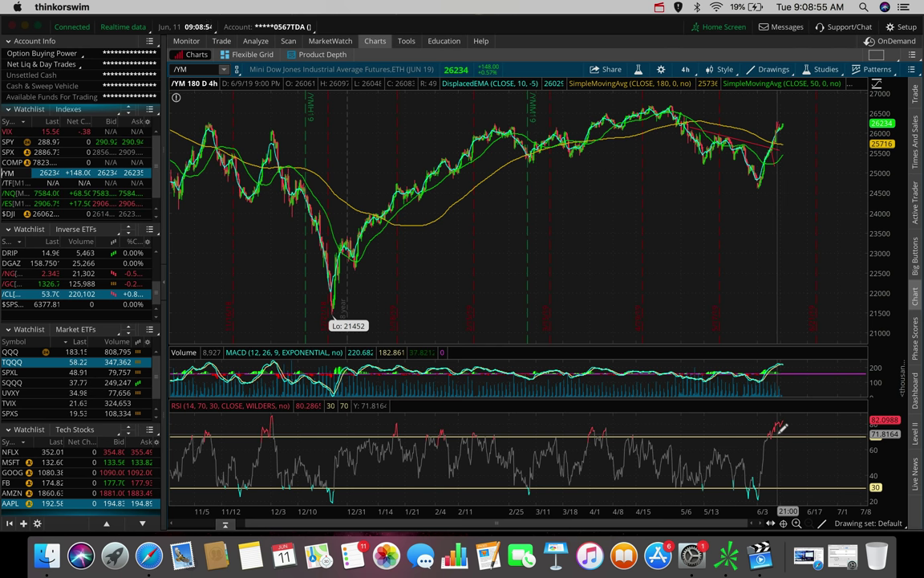
# - Toggle between the /NQ Nasdaq and /ES S&P 500 futures charts, ending on /ES
pyautogui.click(16, 193)
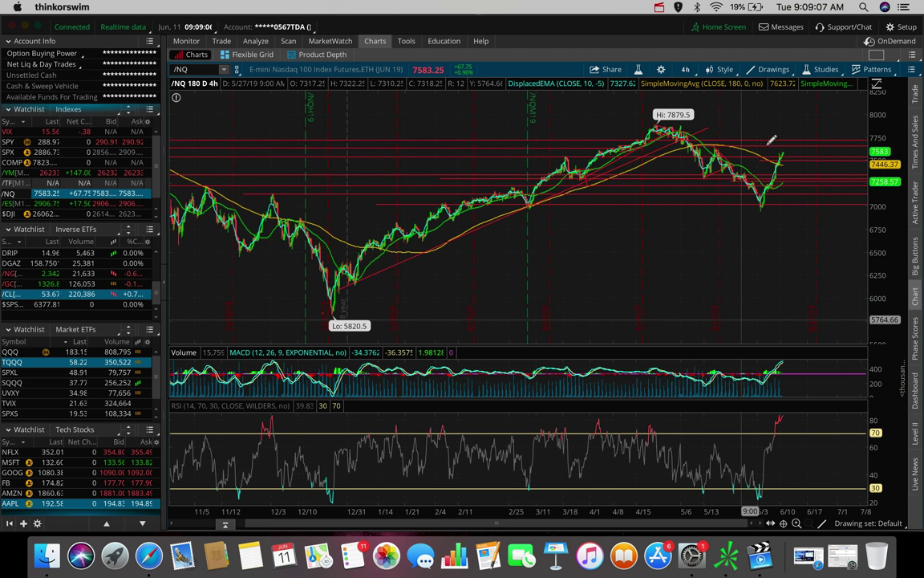
pyautogui.click(10, 203)
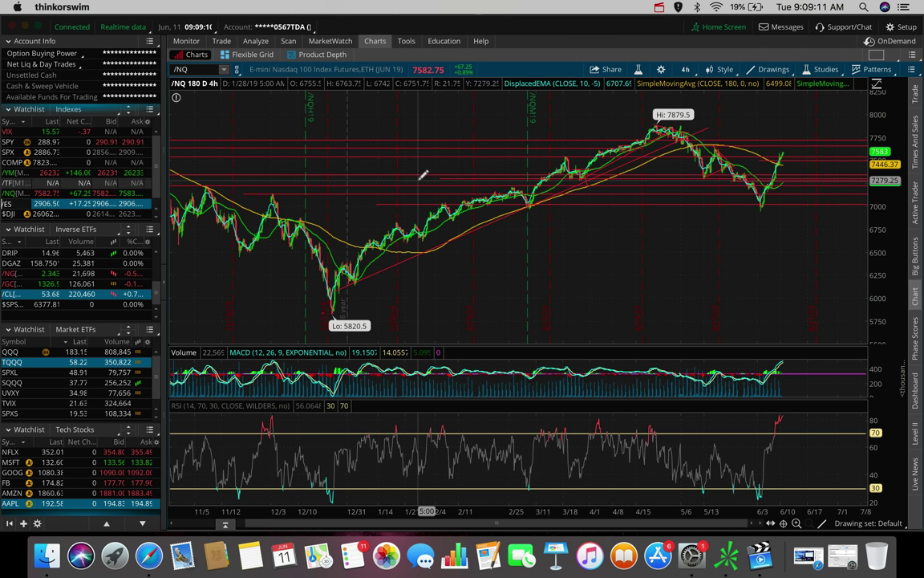
pyautogui.click(13, 194)
pyautogui.click(11, 203)
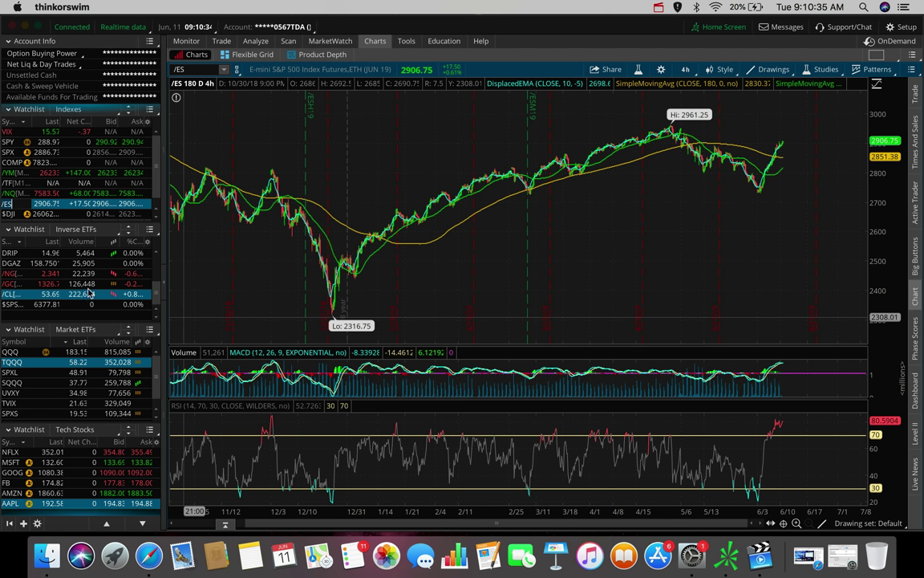
# - Load /CL crude futures, zoom into recent days, zoom back out, and measure the latest move
pyautogui.click(8, 294)
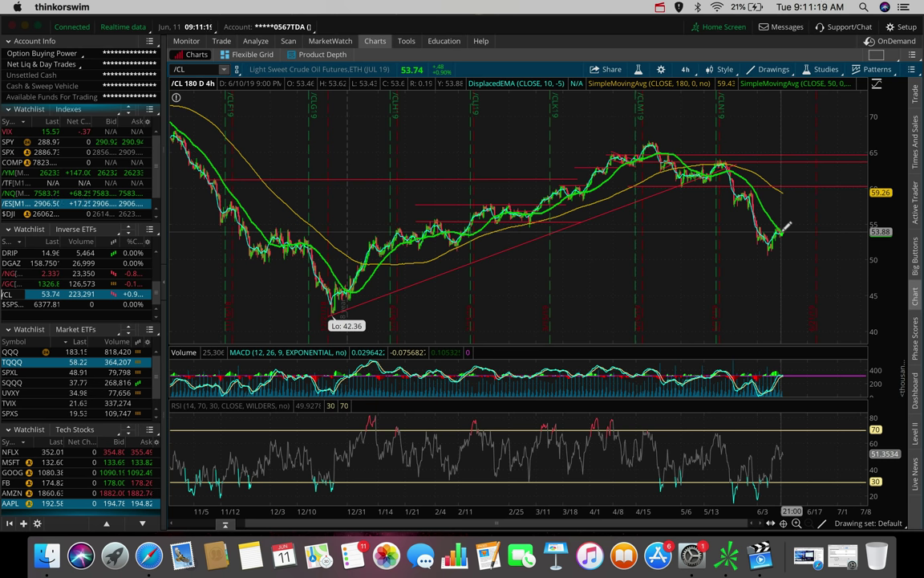
pyautogui.moveTo(781, 220); pyautogui.dragTo(711, 208)
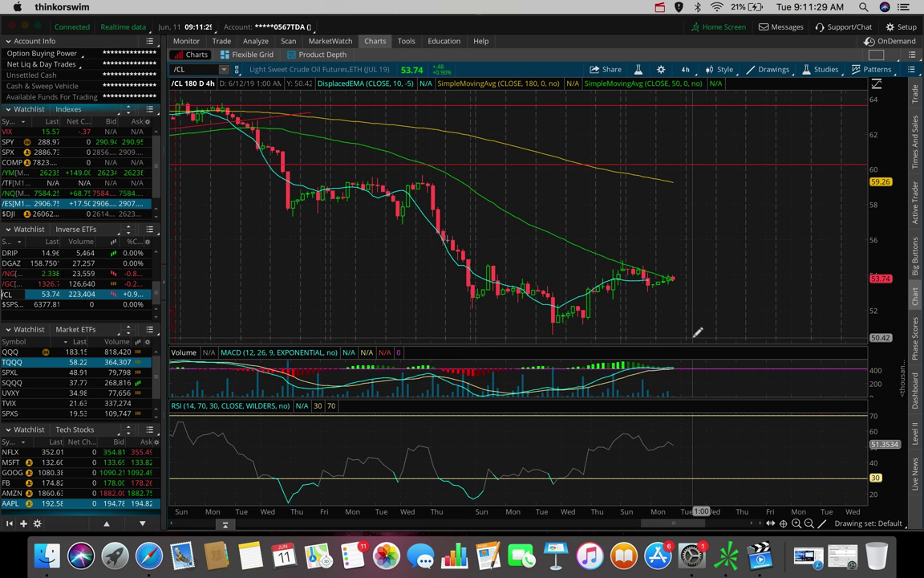
pyautogui.scroll(-5, 699, 269)
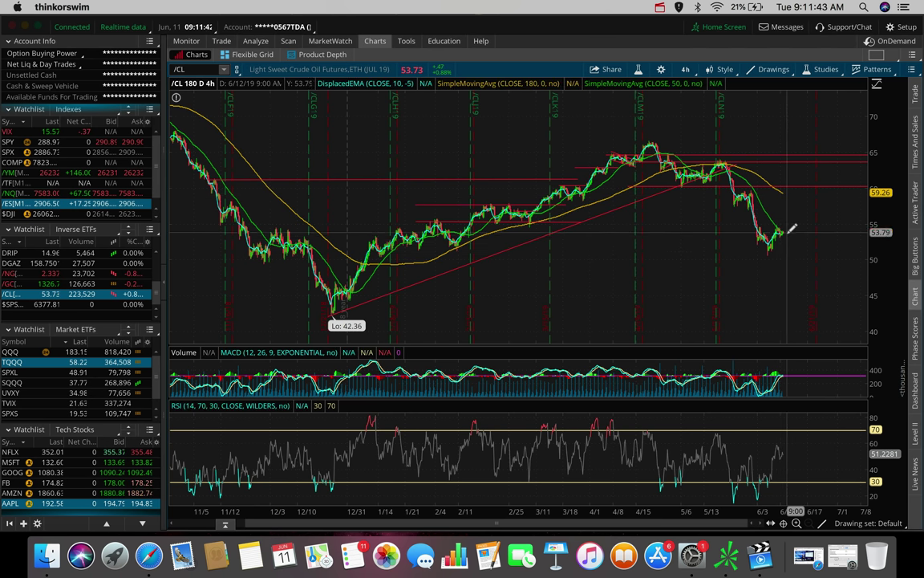
pyautogui.moveTo(791, 228)
pyautogui.mouseDown()
pyautogui.moveTo(789, 194)
pyautogui.moveTo(793, 220)
pyautogui.mouseUp()
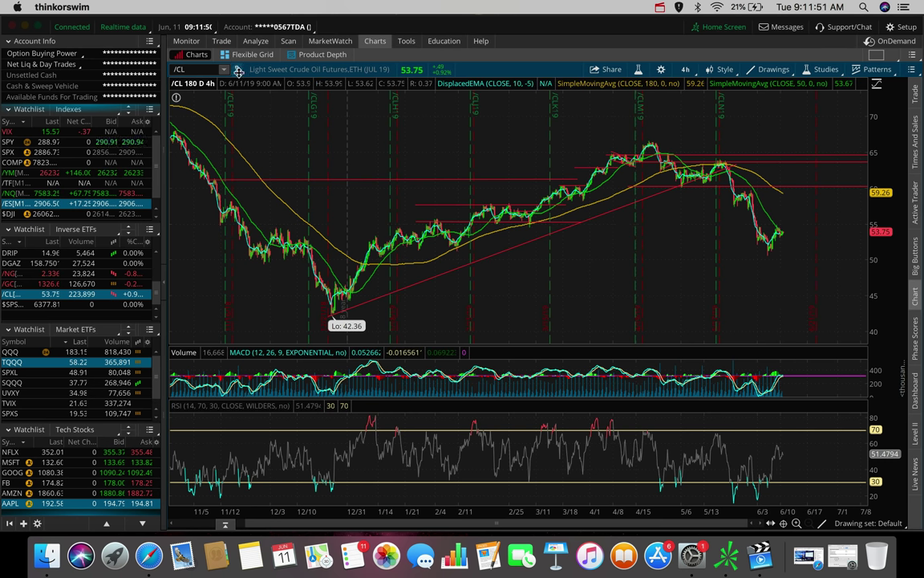
# - Chart UWT, measure its recent drop near the lows, then switch to /GC gold futures
pyautogui.write('UWT')
pyautogui.press('Return')
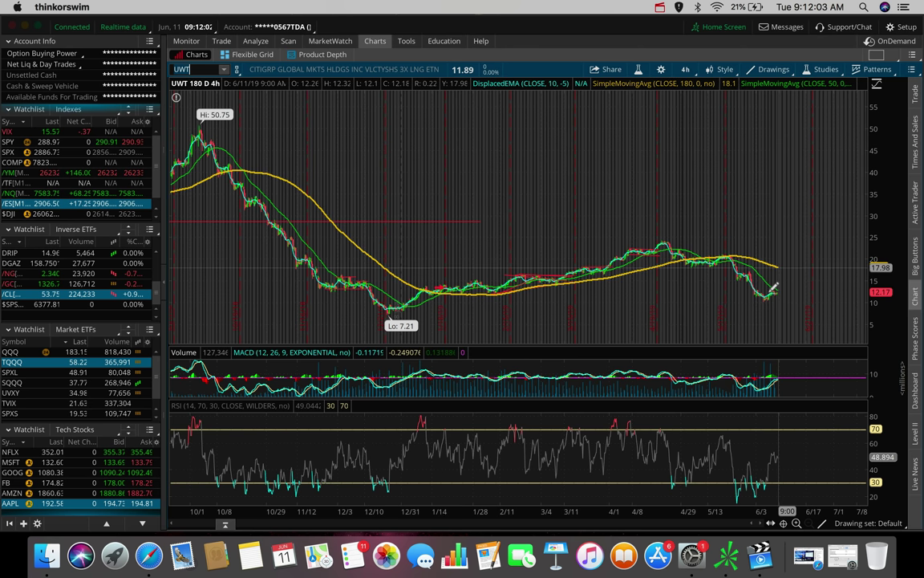
pyautogui.moveTo(782, 285)
pyautogui.mouseDown()
pyautogui.moveTo(787, 264)
pyautogui.moveTo(777, 270)
pyautogui.moveTo(784, 286)
pyautogui.mouseUp()
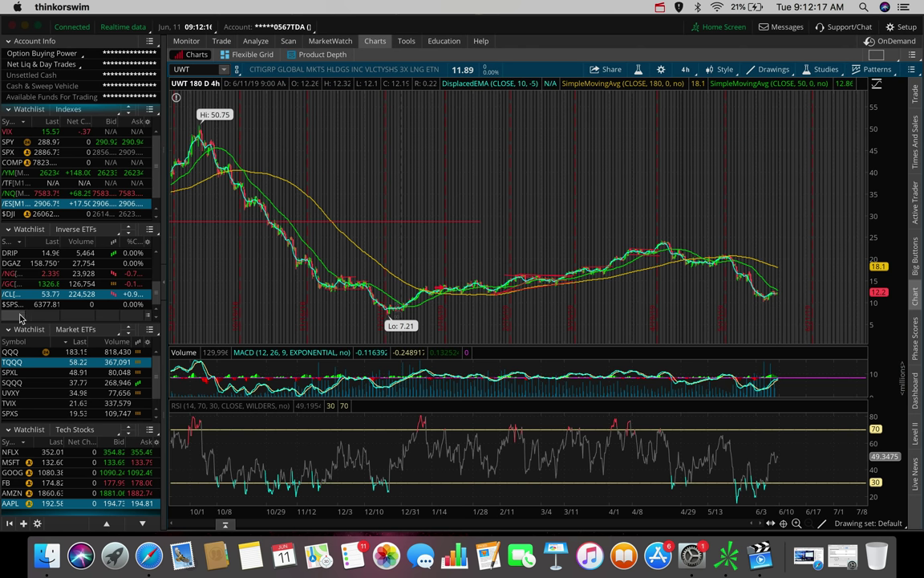
pyautogui.click(8, 286)
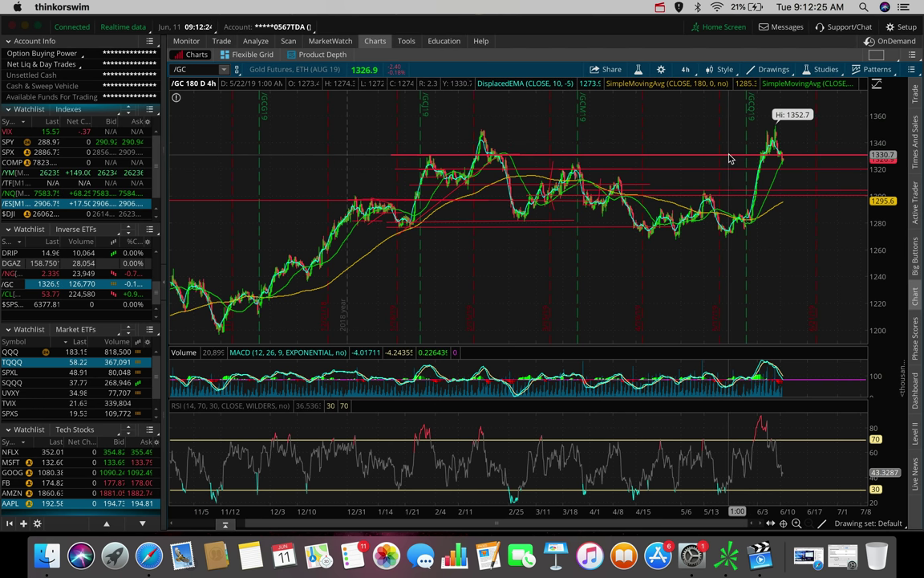
# - Zoom the /GC gold chart into roughly the last month, 5/21 through 6/26
pyautogui.moveTo(730, 158)
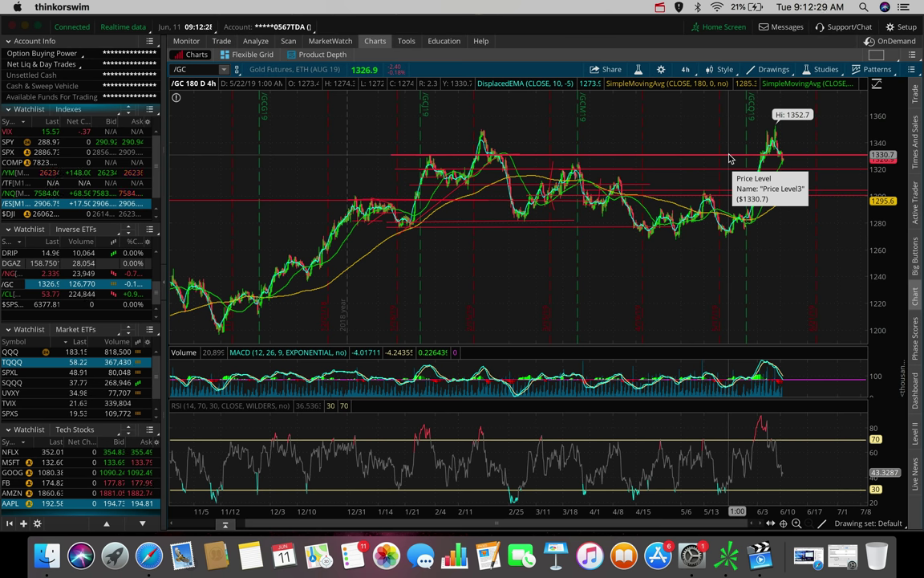
pyautogui.moveTo(783, 156); pyautogui.dragTo(722, 159)
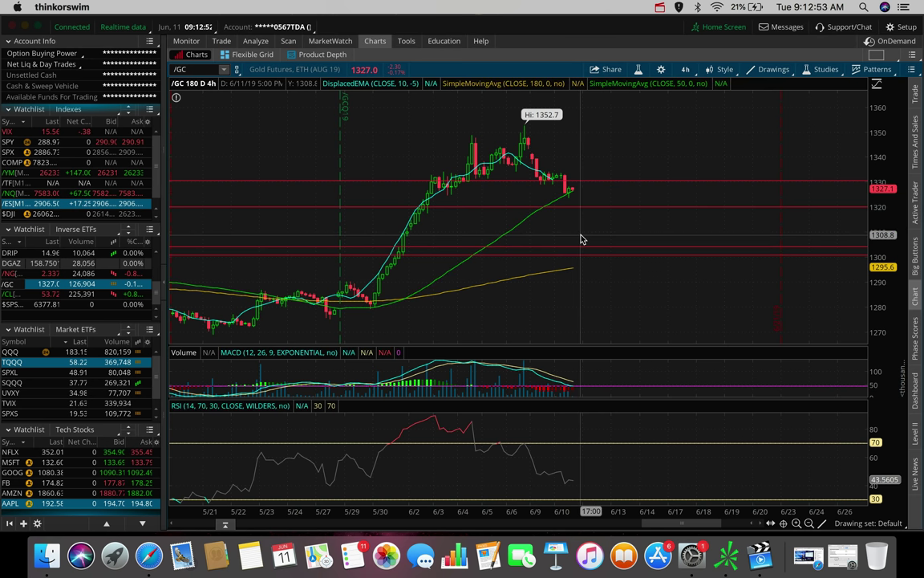
# - Load the JDST gold-miners bear ETF chart, then the GDX gold miners chart
pyautogui.click(181, 69)
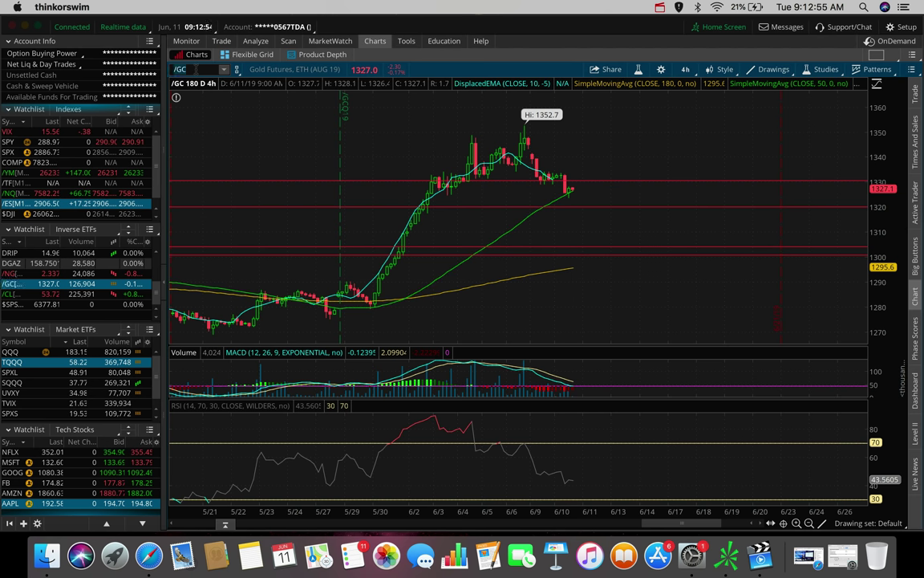
pyautogui.write('JDST')
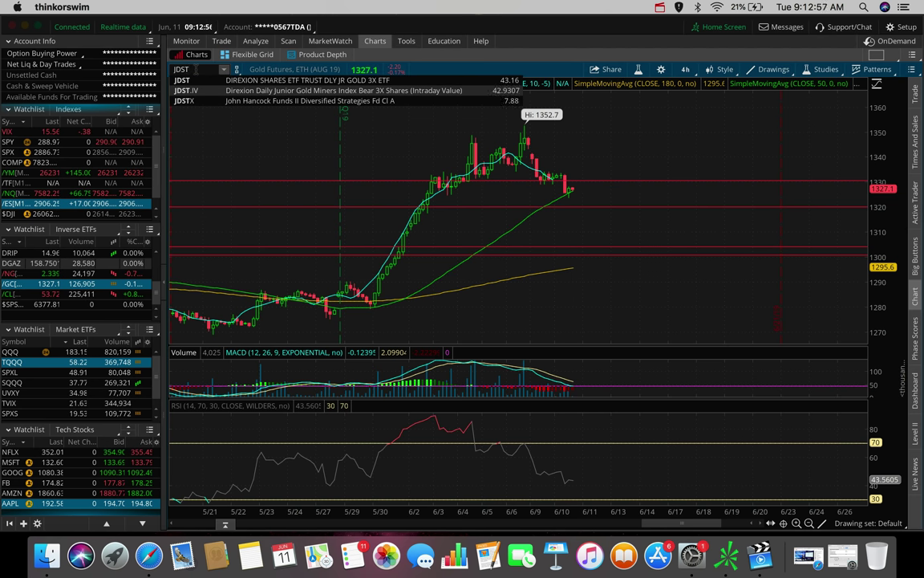
pyautogui.press('Return')
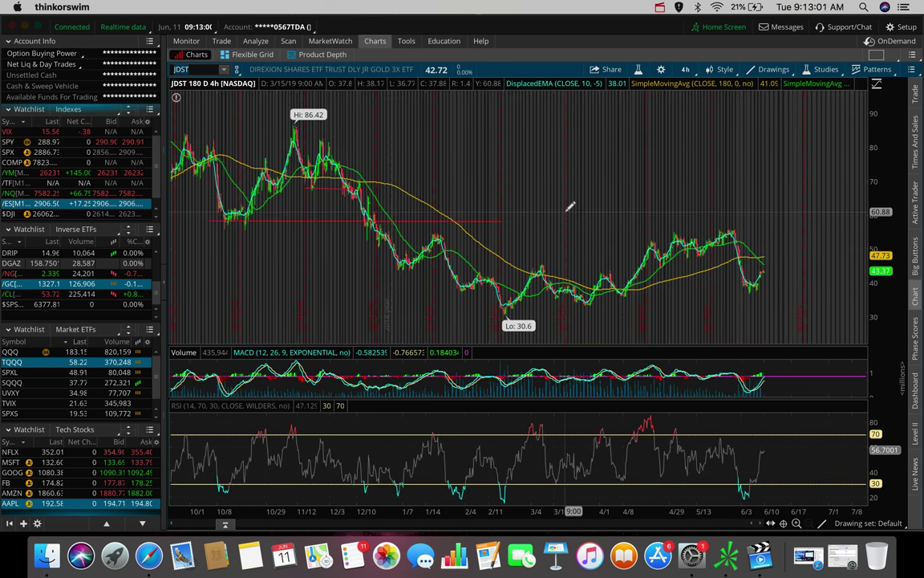
pyautogui.click(202, 69)
pyautogui.write('GD')
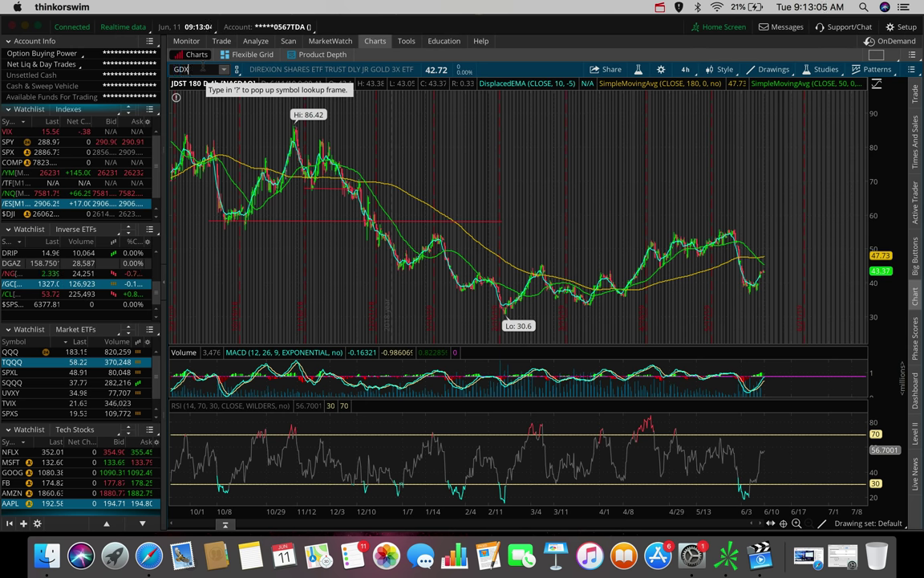
pyautogui.write('X')
pyautogui.press('Return')
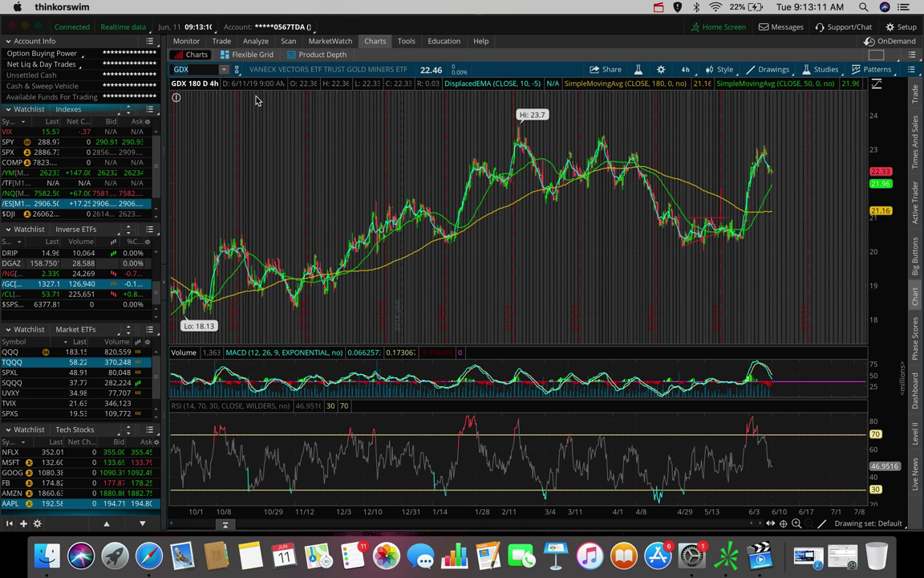
# - Reload JDST, then return to the /GC gold futures chart
pyautogui.write('T')
pyautogui.press('Return')
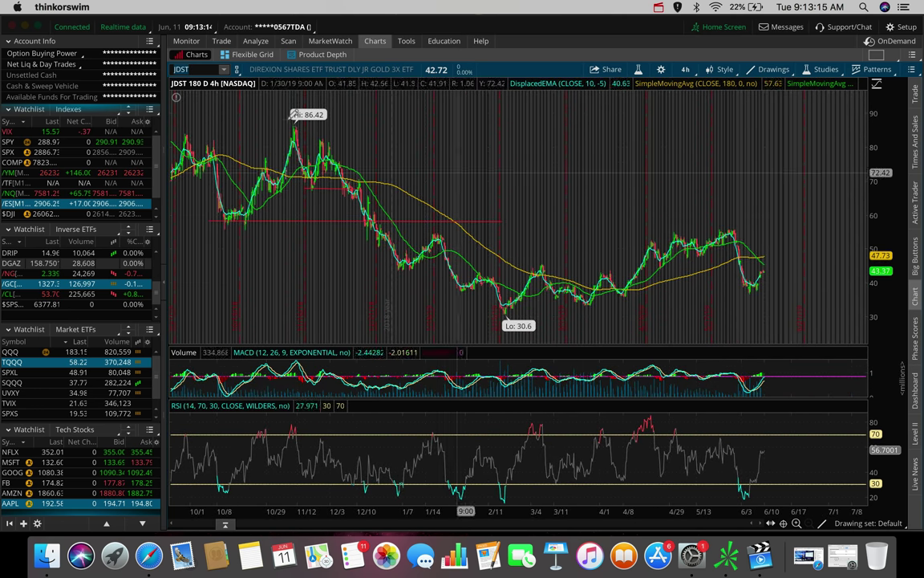
pyautogui.click(9, 285)
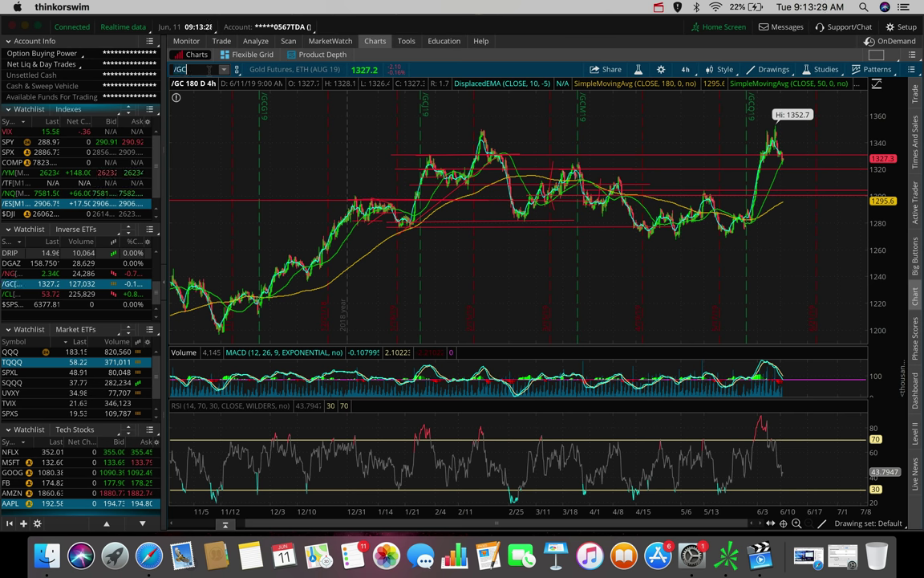
# - Enter GDX, then replace it with JNUG to chart the junior gold miners bull 3X ETF
pyautogui.click(193, 69)
pyautogui.write('GDX')
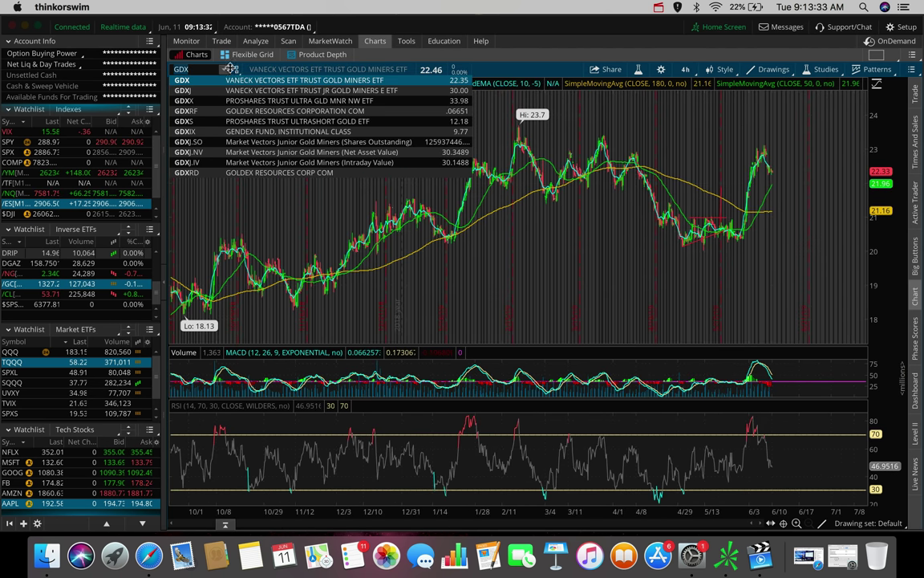
pyautogui.press('BackSpace')
pyautogui.press('BackSpace')
pyautogui.press('BackSpace')
pyautogui.write('JNUG')
pyautogui.press('Return')
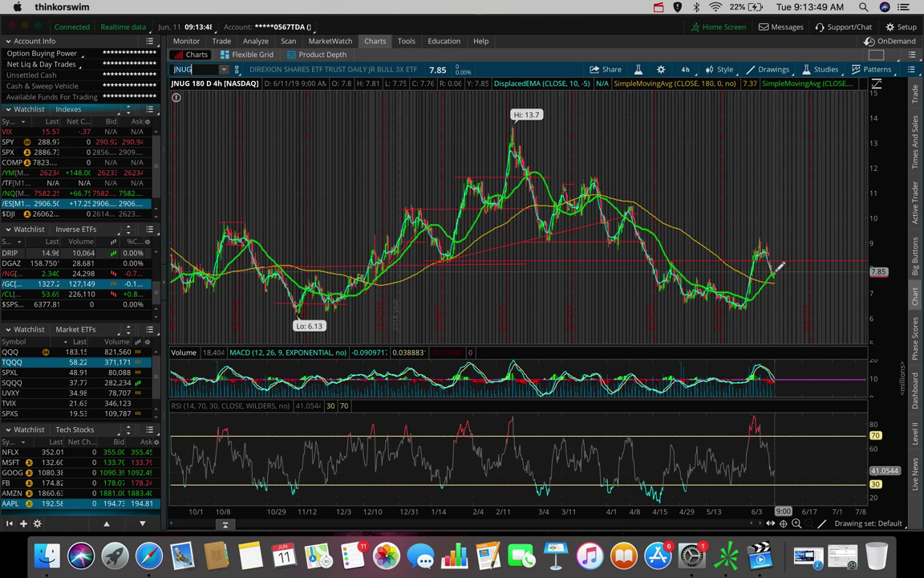
pyautogui.press('Return')
# - Measure JNUG's recent pullback across the latest bars
pyautogui.moveTo(775, 273)
pyautogui.mouseDown()
pyautogui.moveTo(768, 236)
pyautogui.moveTo(779, 270)
pyautogui.mouseUp()
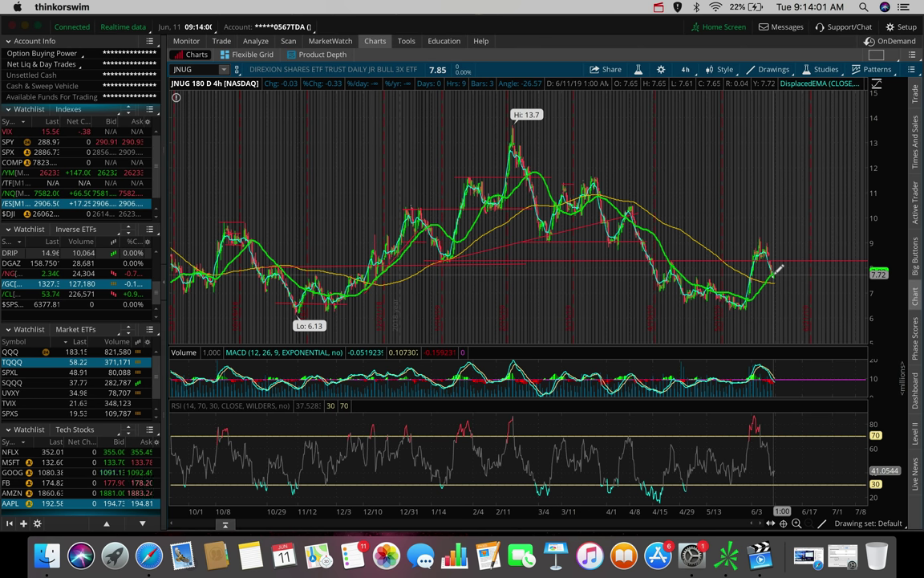
pyautogui.scroll(-3, 30, 277)
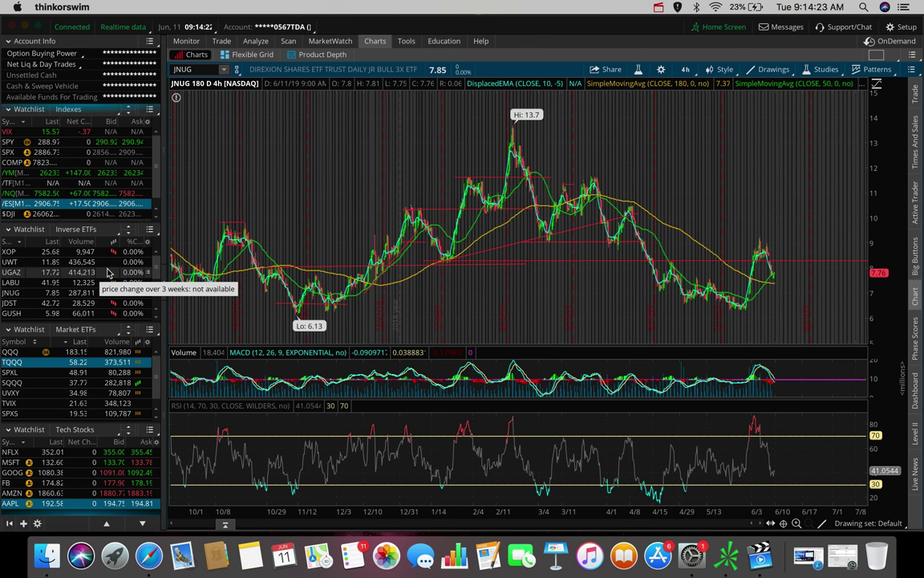
pyautogui.scroll(-3, 109, 274)
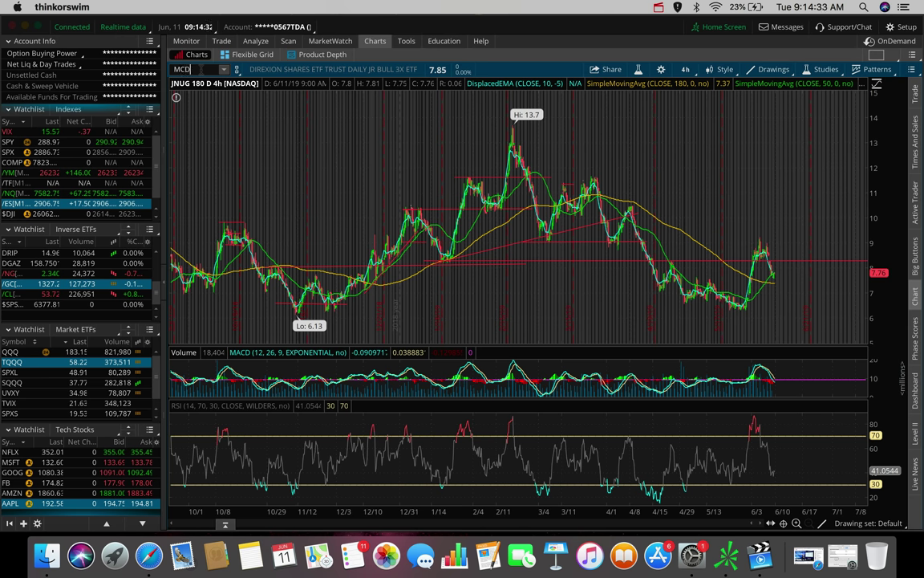
# - Load MCD, measure a recent price swing, and zoom into its last few 4h candles
pyautogui.press('Return')
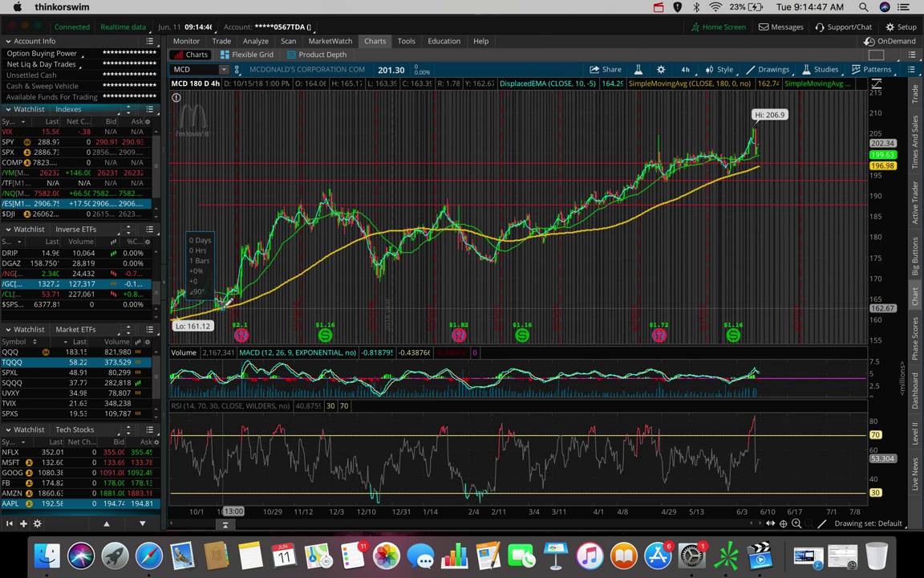
pyautogui.moveTo(219, 305); pyautogui.dragTo(219, 146)
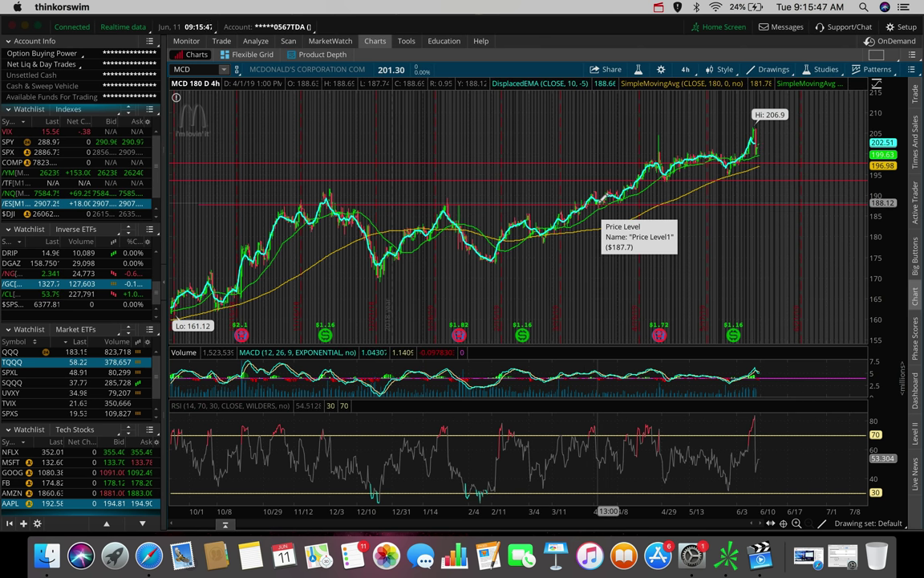
pyautogui.scroll(5, 637, 153)
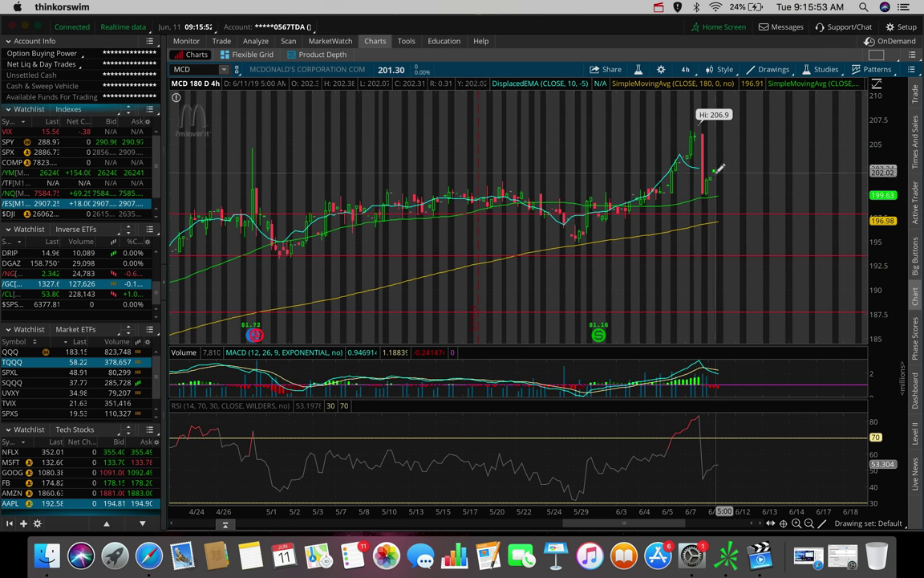
pyautogui.scroll(5, 677, 156)
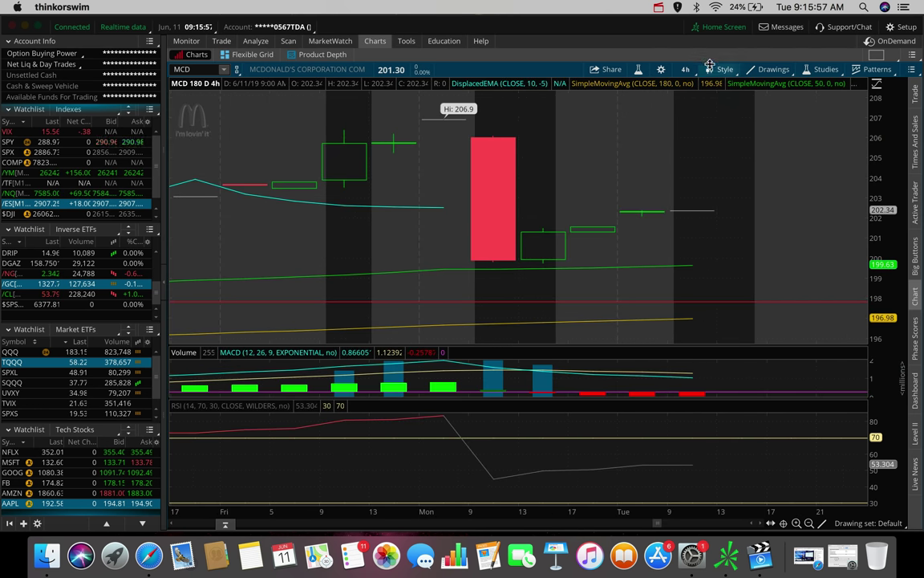
pyautogui.click(685, 70)
pyautogui.click(671, 120)
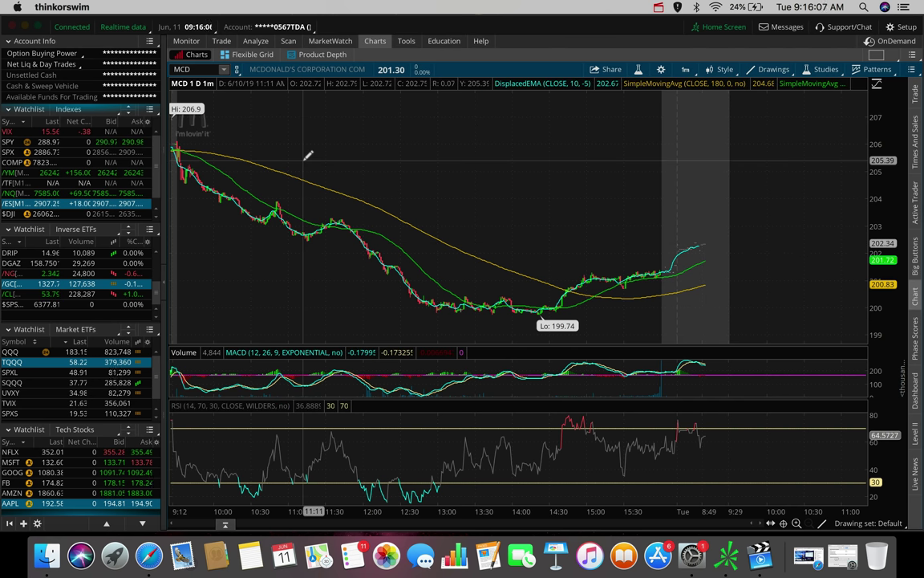
pyautogui.click(689, 69)
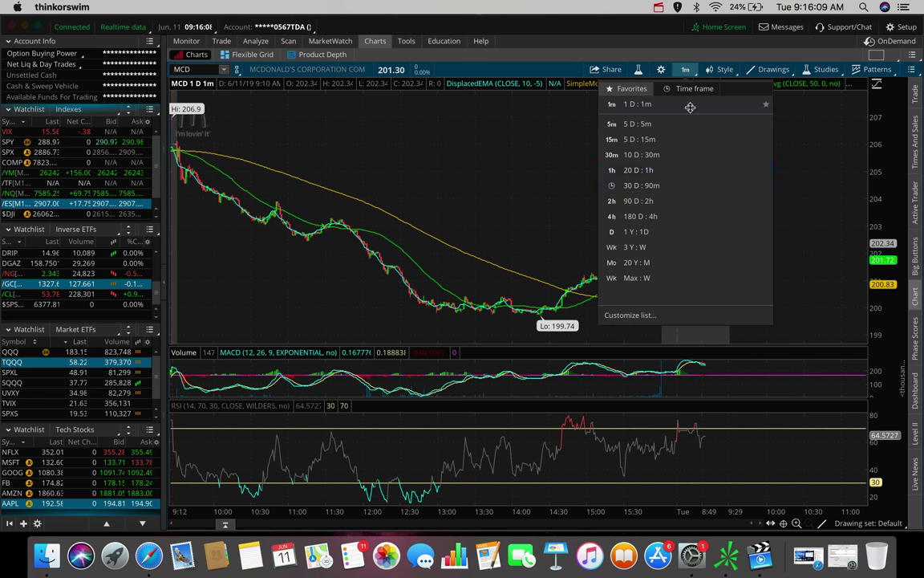
pyautogui.click(661, 215)
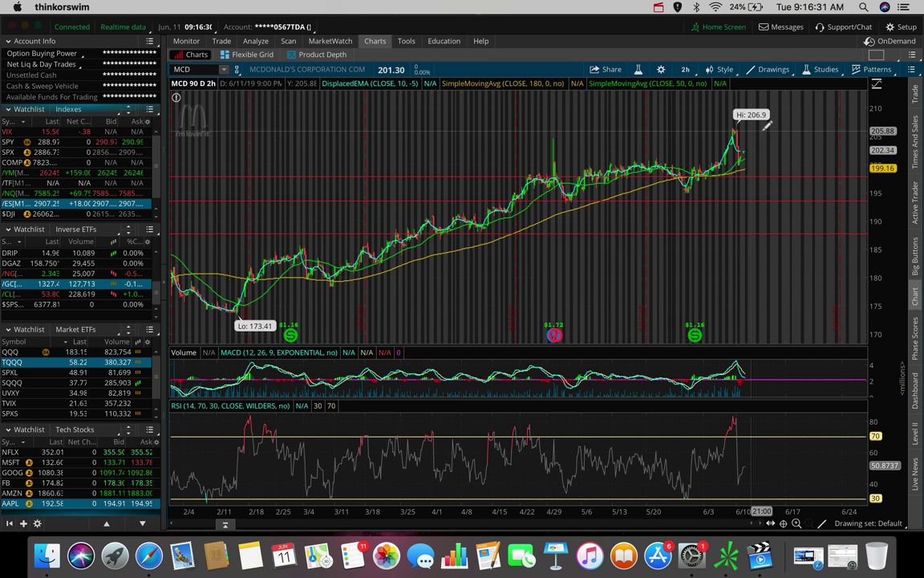
pyautogui.scroll(5, 767, 125)
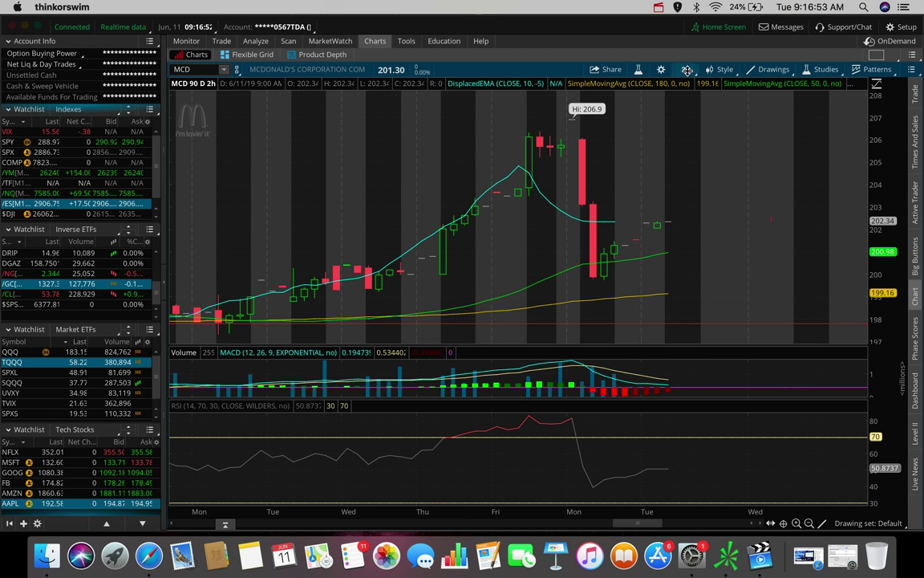
pyautogui.click(683, 215)
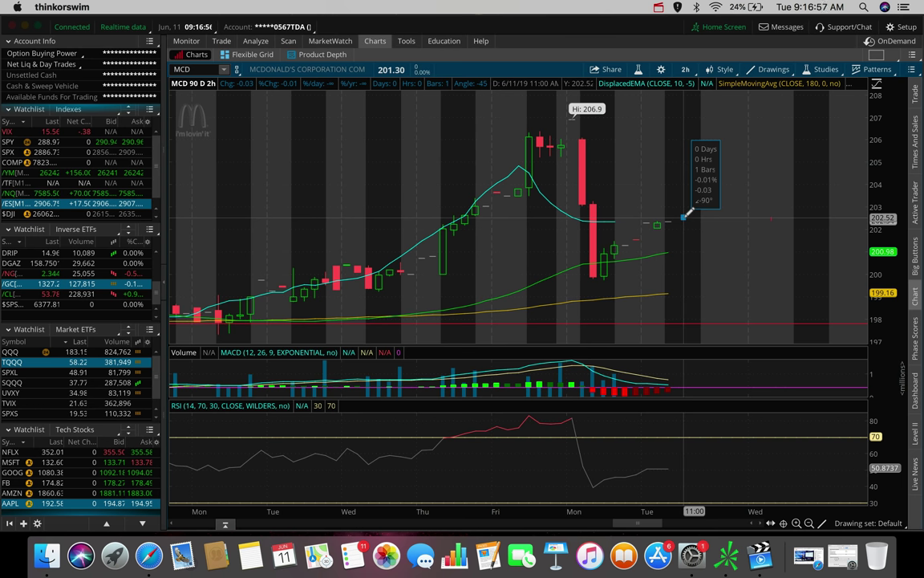
pyautogui.press('Escape')
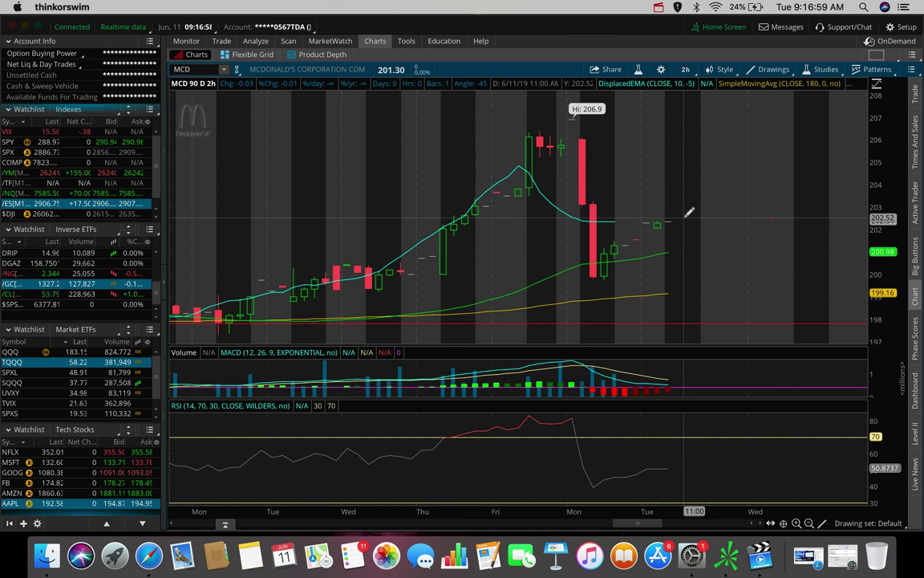
pyautogui.click(685, 69)
pyautogui.click(642, 216)
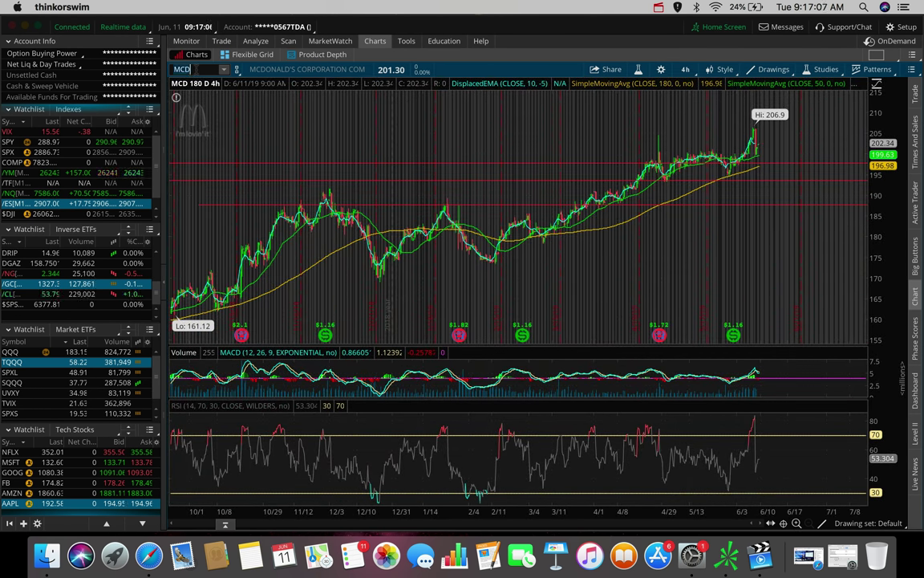
# - Chart TSLA (Tesla) on the 180-day 4-hour view, re-entering the symbol afterwards
pyautogui.write('TSLA')
pyautogui.press('Return')
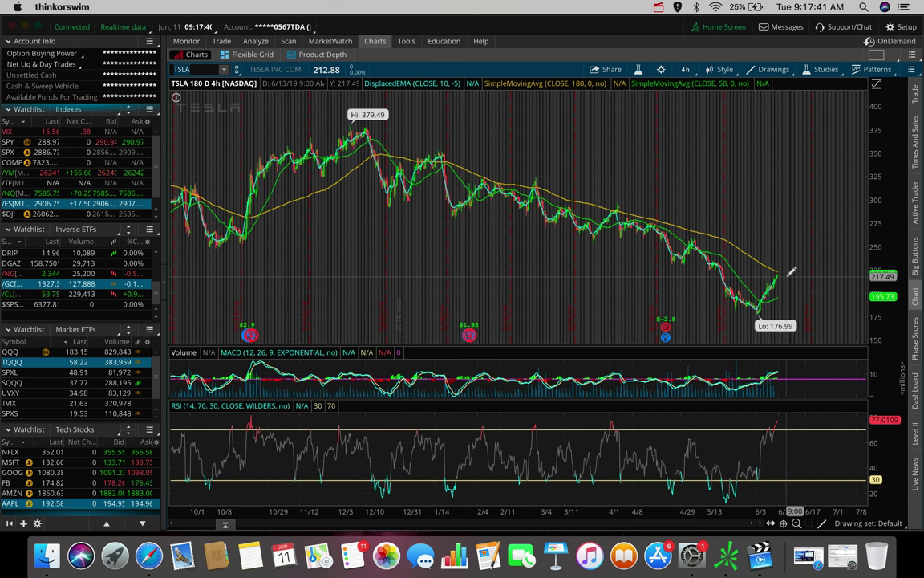
pyautogui.write('TSLATSLA')
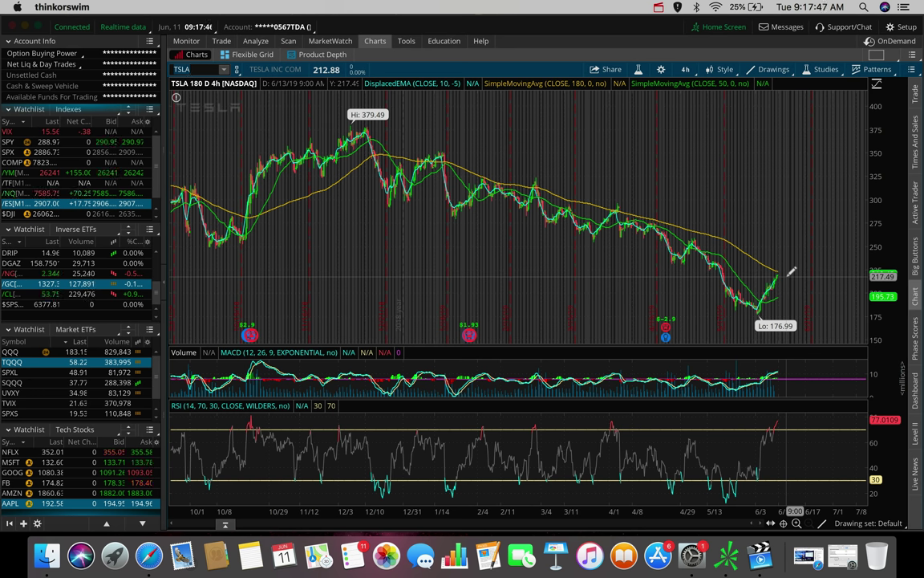